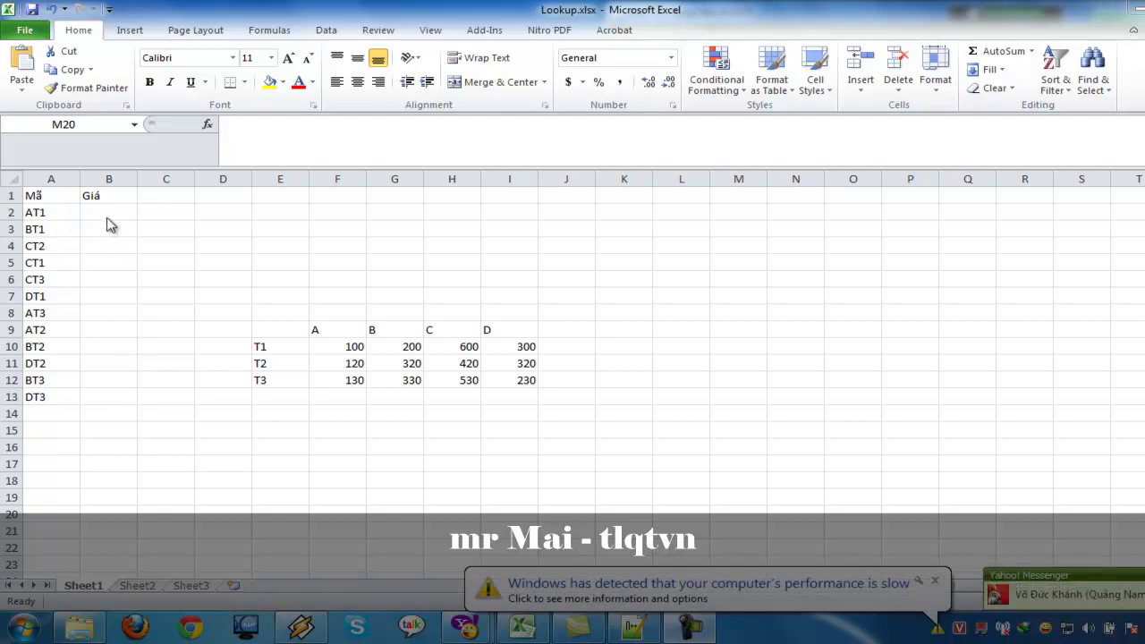
Enter =HLOOKUP in cell B2 from the autocomplete list and bring up its Function Arguments dialog.
{"action": "left_click", "coordinate": [116, 213]}
{"action": "left_click", "coordinate": [282, 151]}
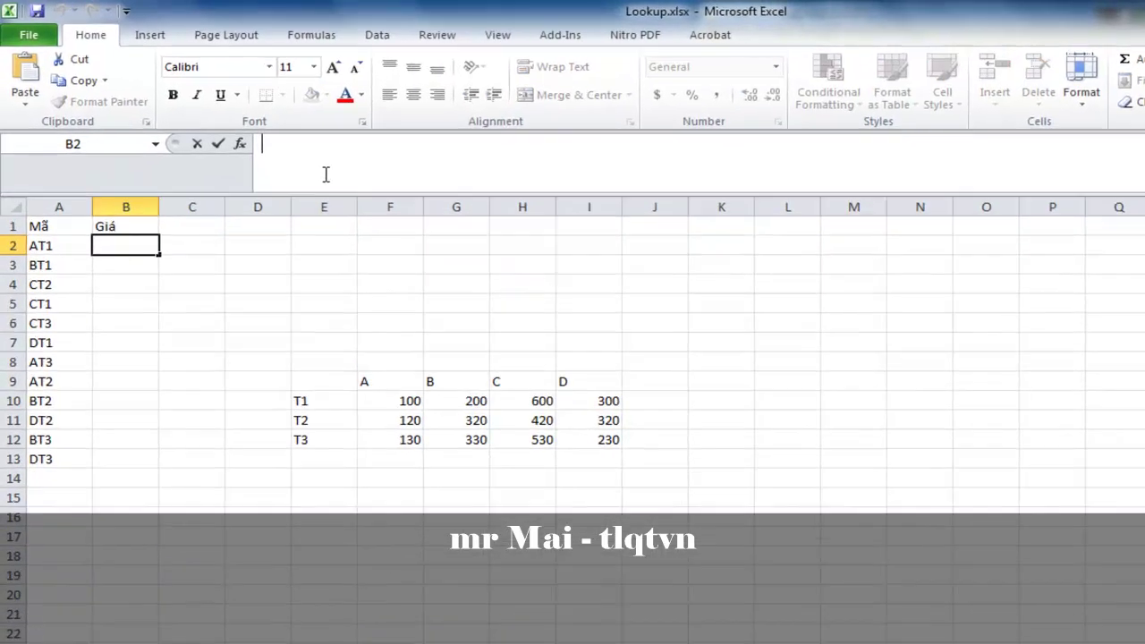
{"action": "type", "text": "=H"}
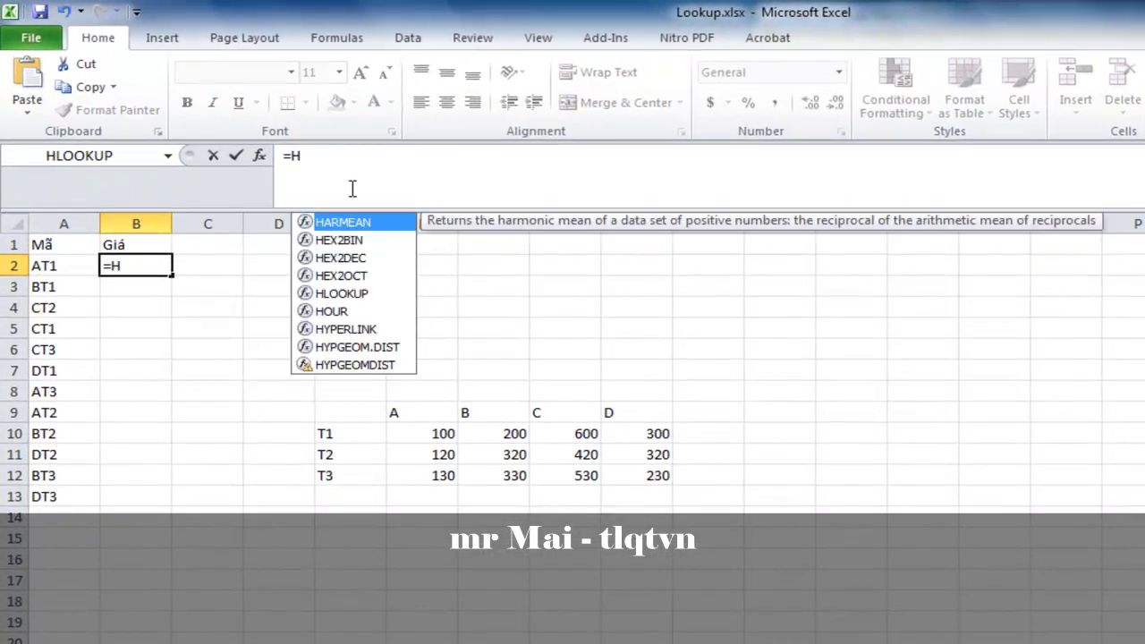
{"action": "type", "text": "L"}
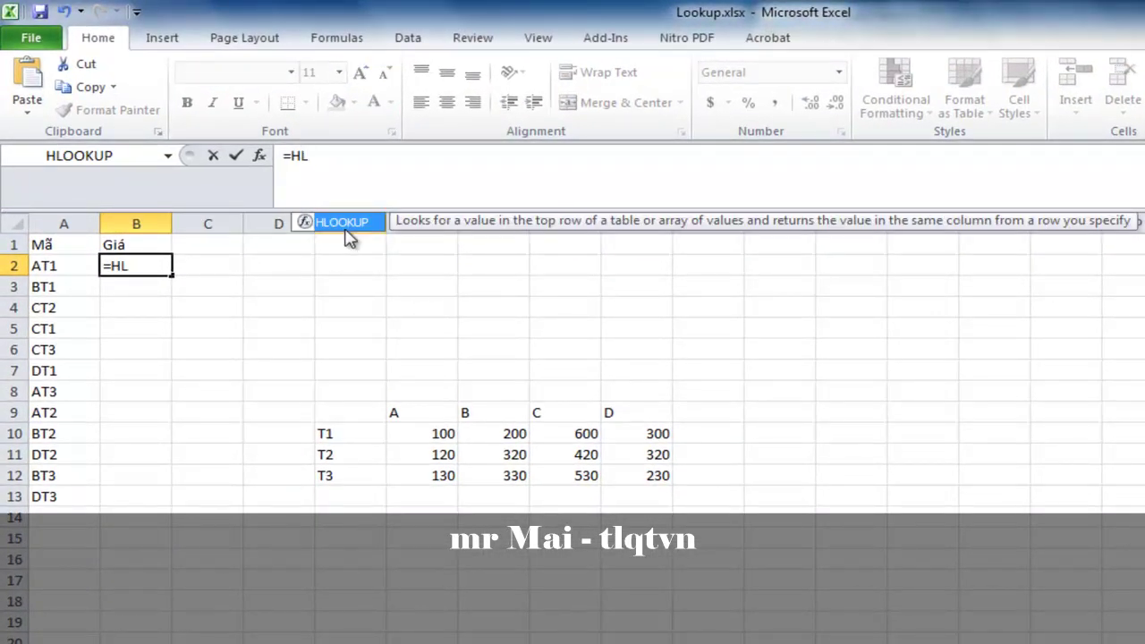
{"action": "double_click", "coordinate": [349, 224]}
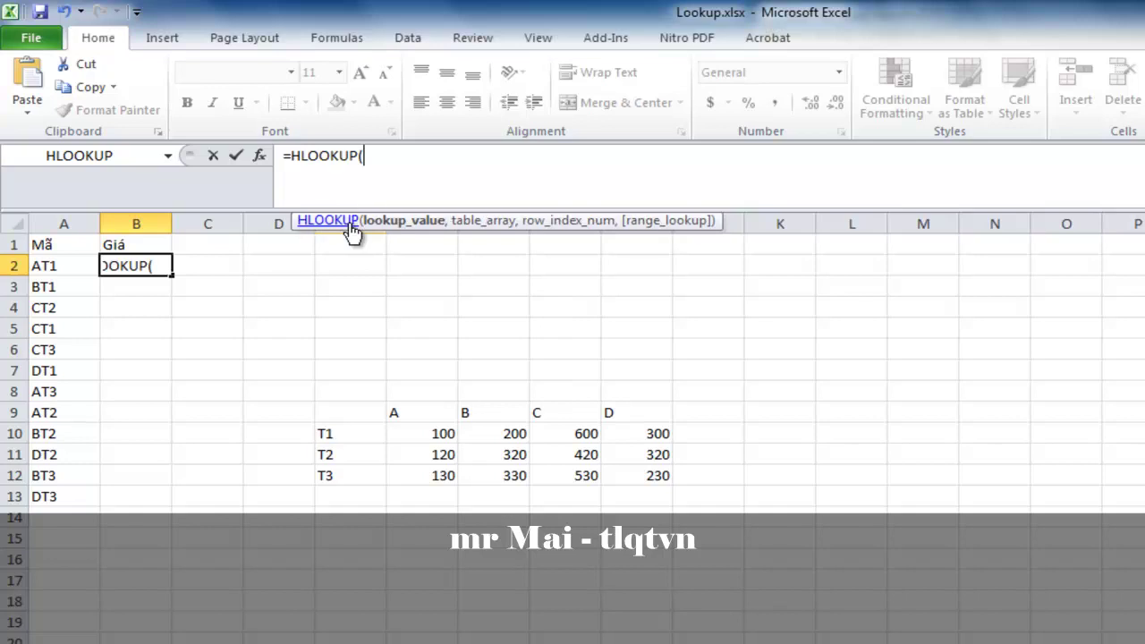
{"action": "left_click", "coordinate": [263, 160]}
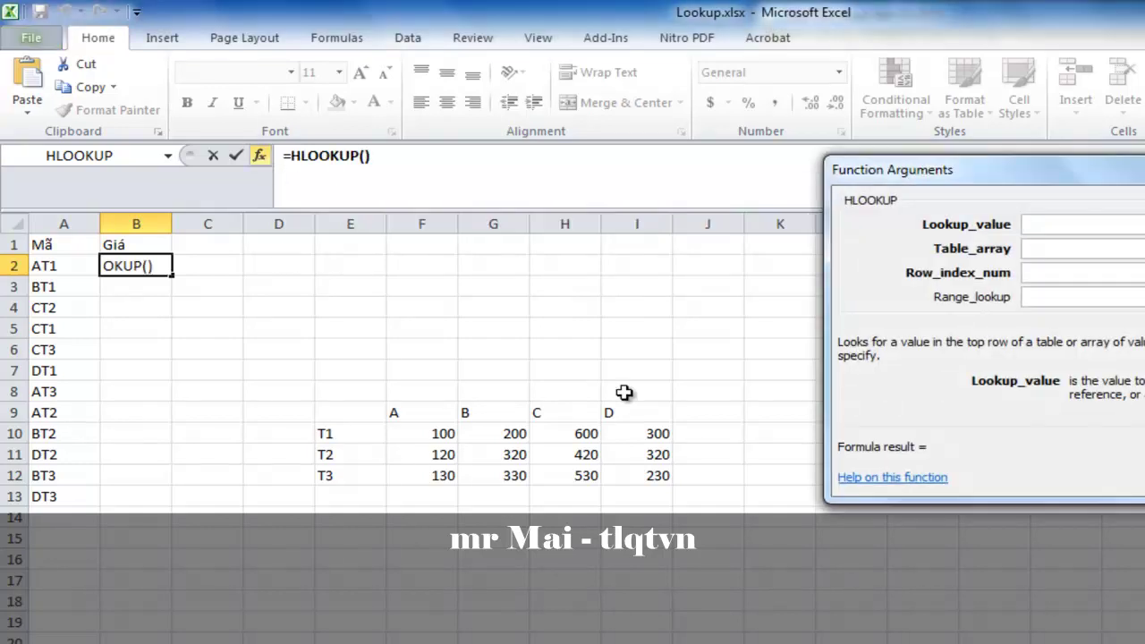
Set the HLOOKUP arguments to A2, E9:I12 and row index 2, giving a result of 100.
{"action": "left_click_drag", "start_coordinate": [1001, 174], "coordinate": [454, 259]}
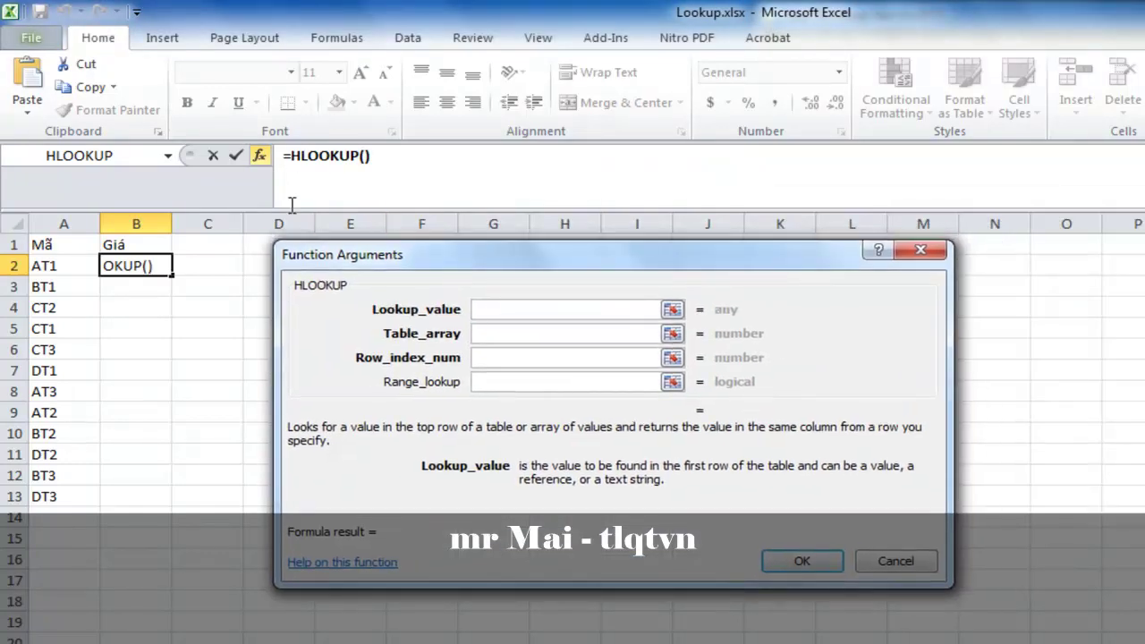
{"action": "left_click_drag", "start_coordinate": [527, 264], "coordinate": [894, 282]}
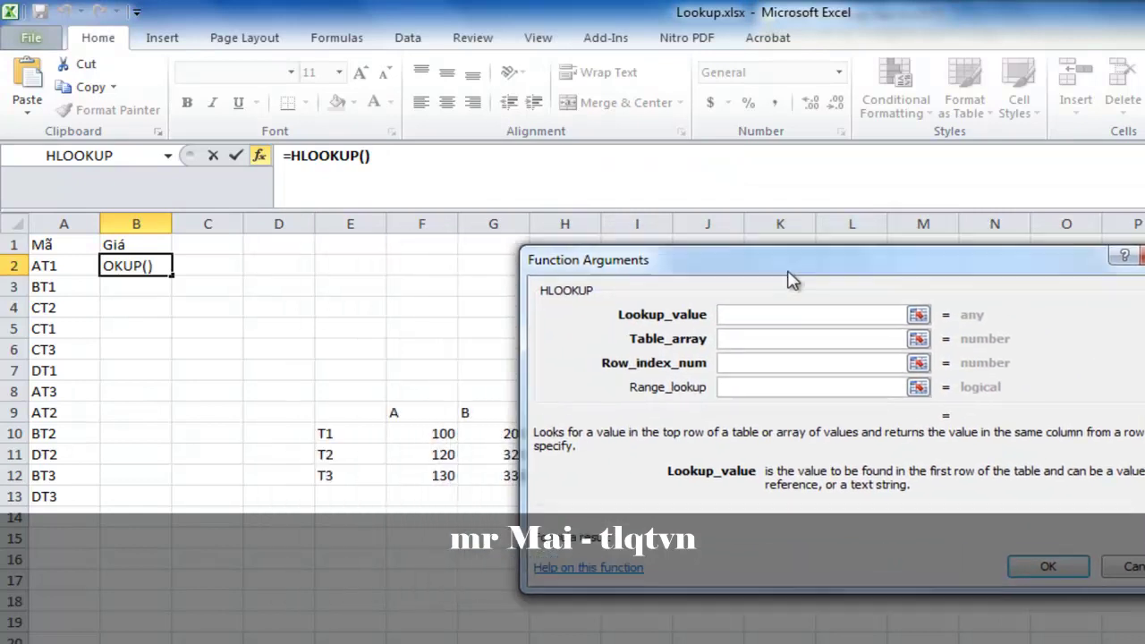
{"action": "left_click", "coordinate": [56, 266]}
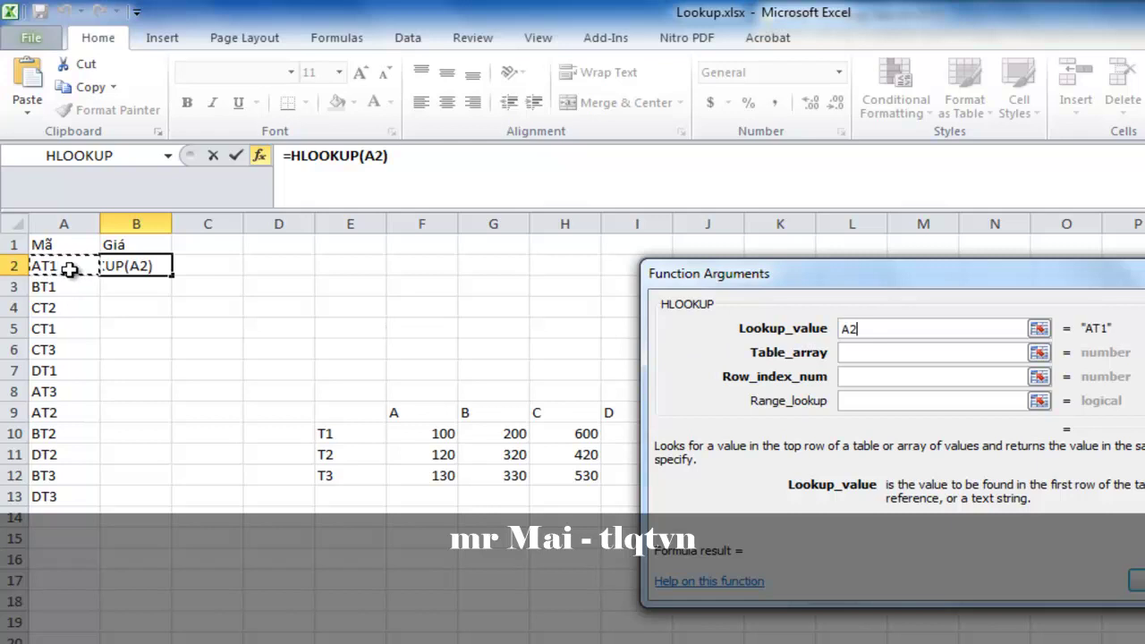
{"action": "left_click", "coordinate": [856, 353]}
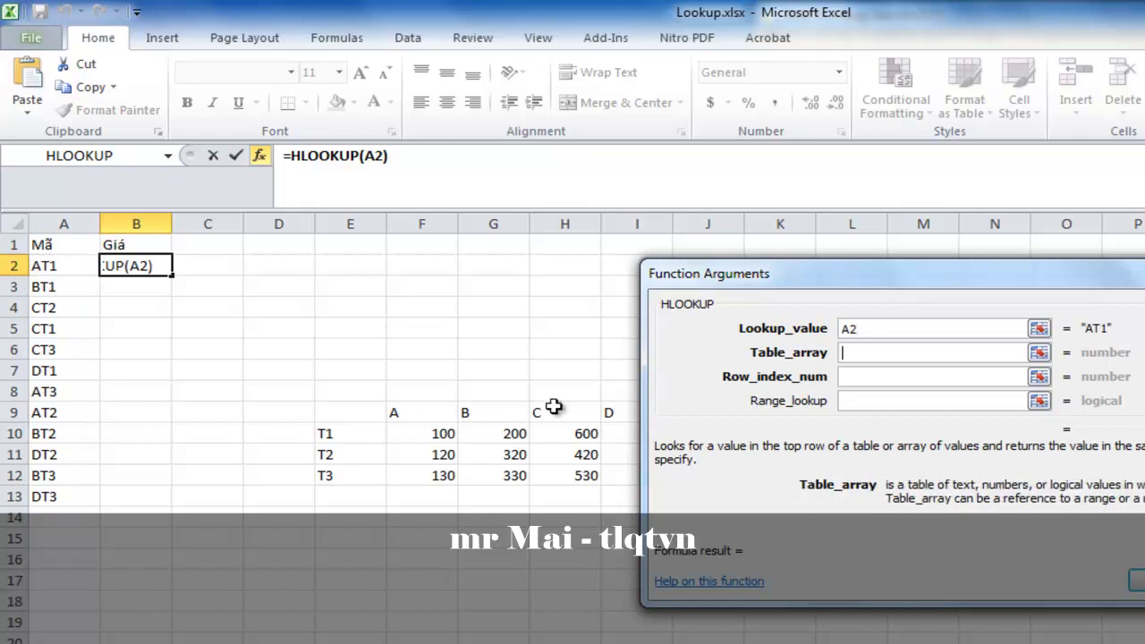
{"action": "left_click_drag", "start_coordinate": [898, 280], "coordinate": [1059, 212]}
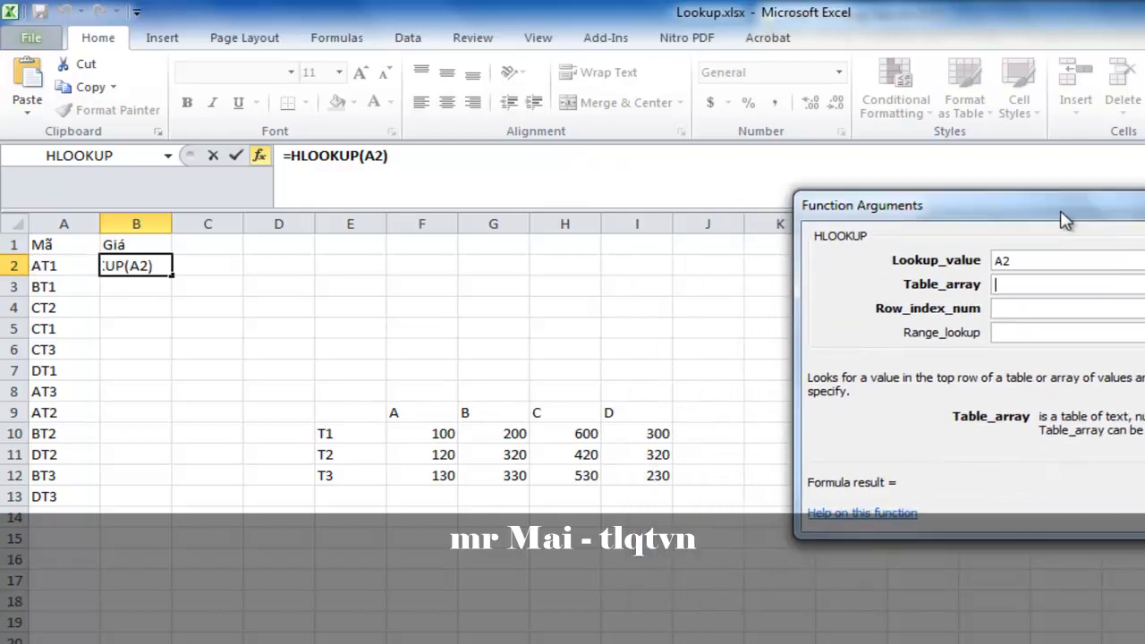
{"action": "left_click_drag", "start_coordinate": [338, 415], "coordinate": [648, 475]}
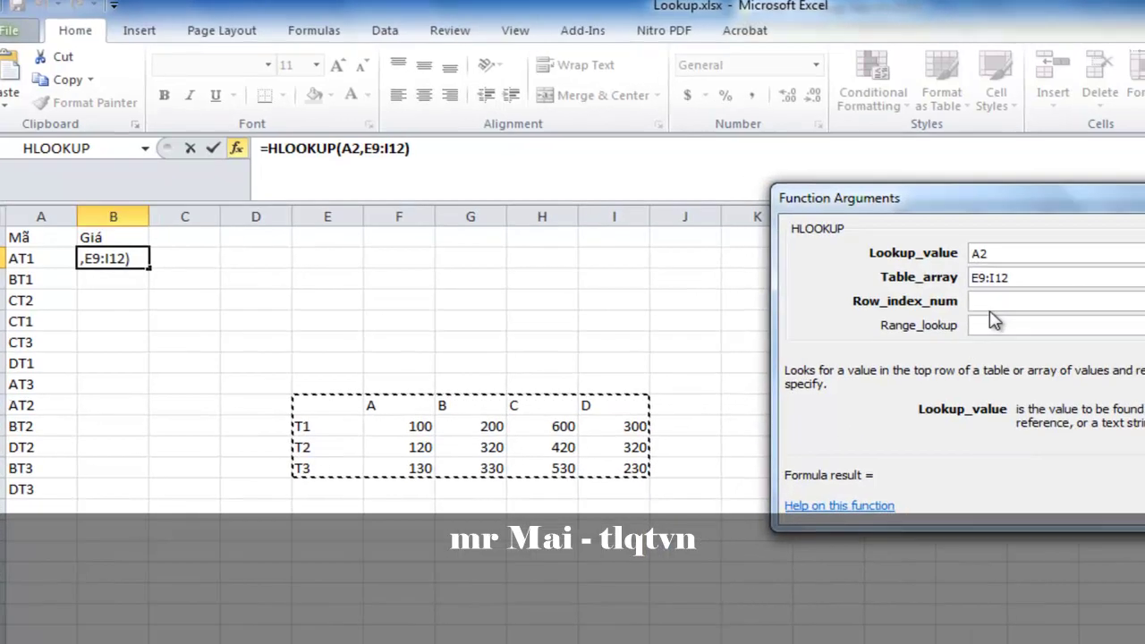
{"action": "left_click", "coordinate": [991, 308]}
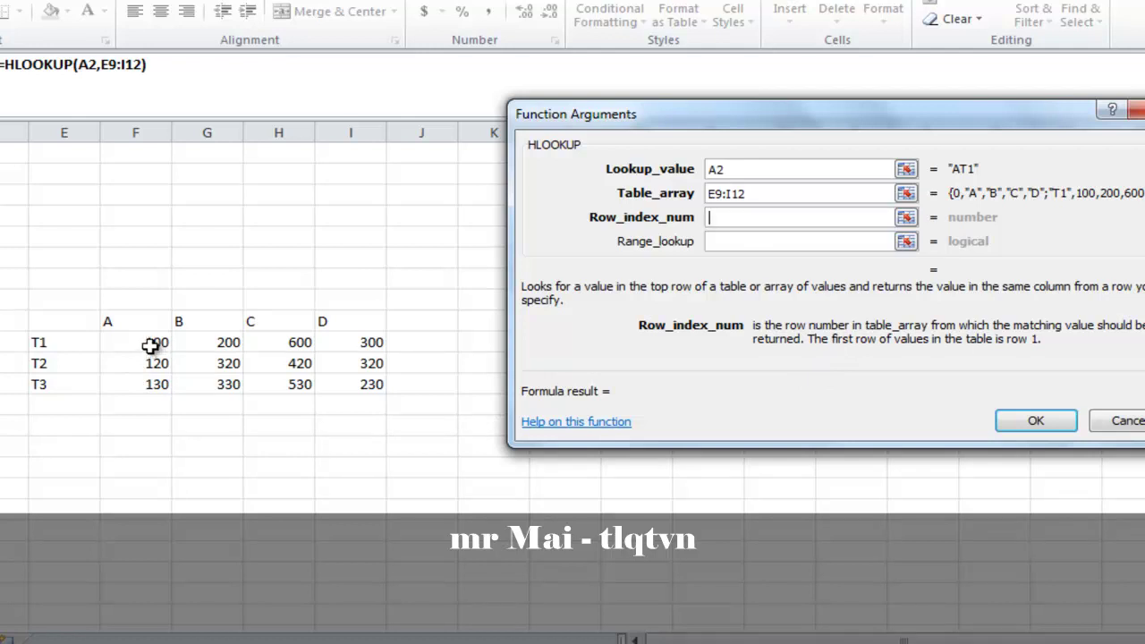
{"action": "type", "text": "2"}
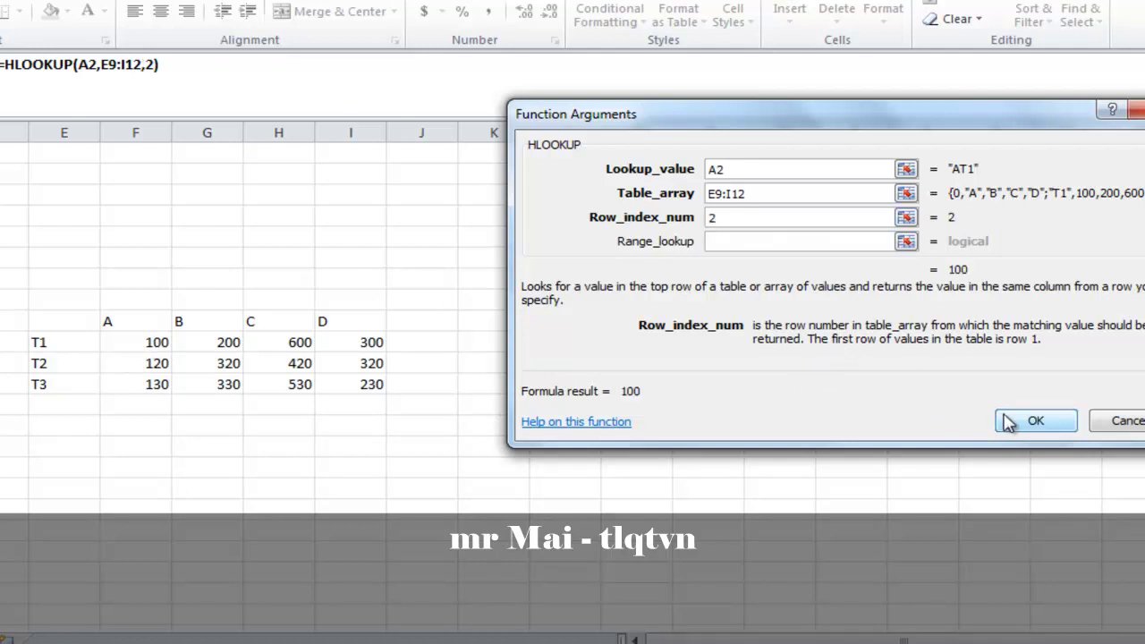
{"action": "left_click", "coordinate": [1034, 422]}
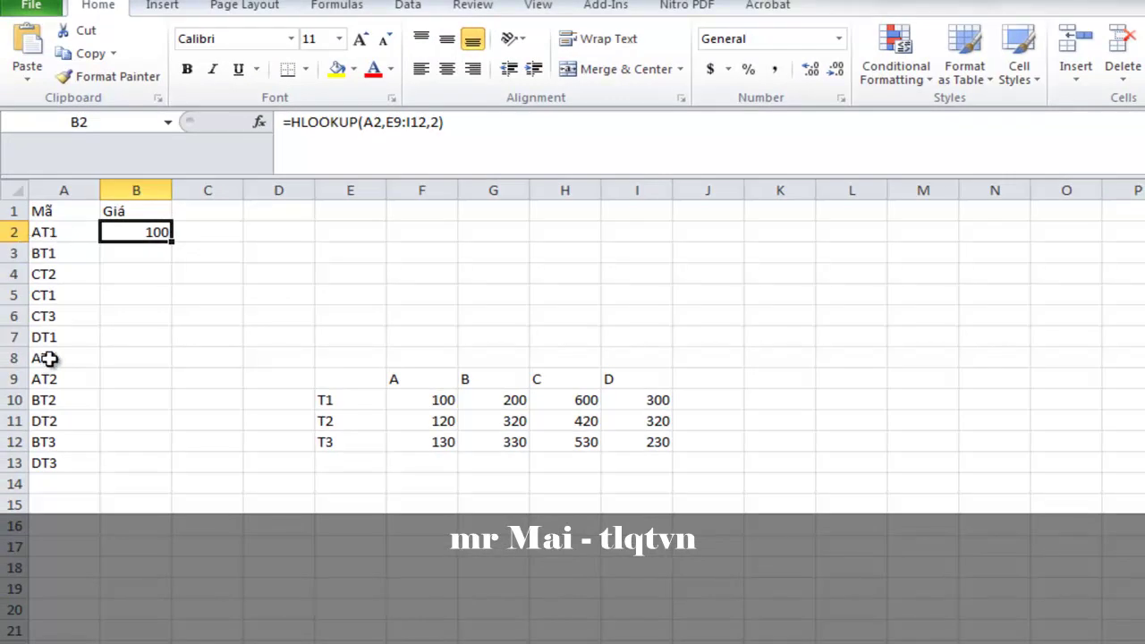
Select the row index argument 2 in B2's formula in the formula bar.
{"action": "left_click", "coordinate": [430, 122]}
{"action": "left_click", "coordinate": [432, 122]}
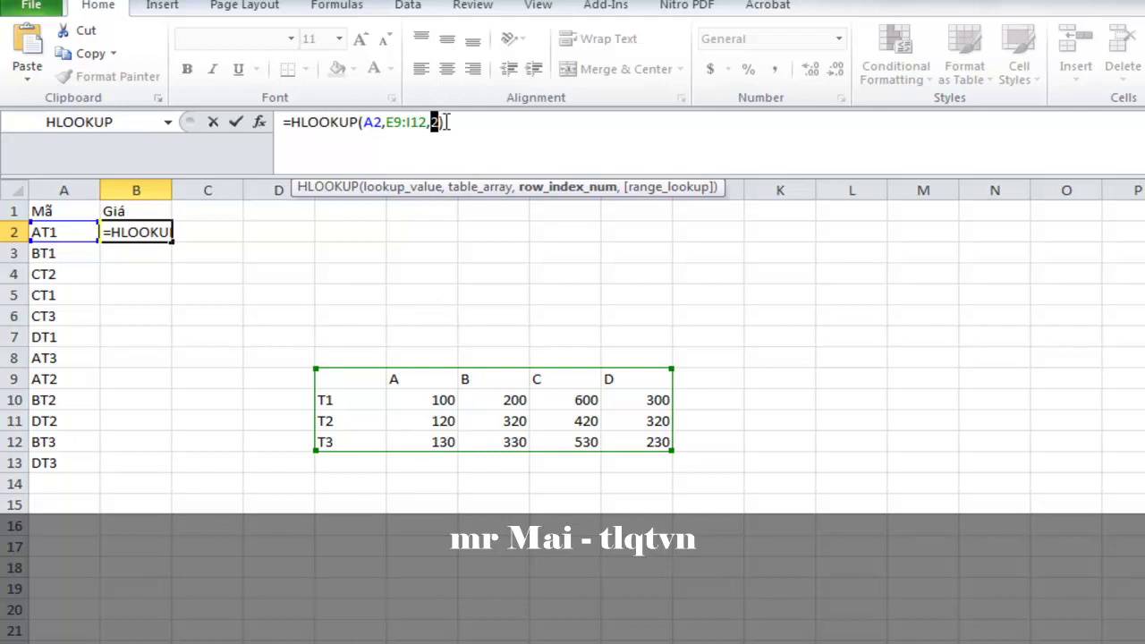
Replace the row index 2 with a nested MATCH function and bring up MATCH's arguments.
{"action": "type", "text": "M"}
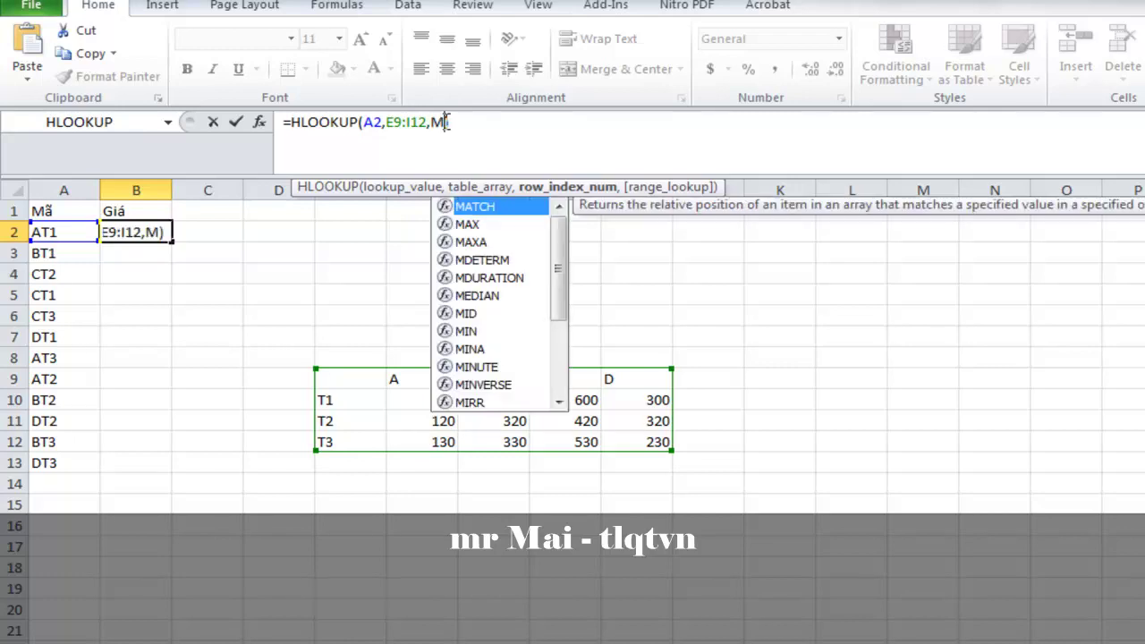
{"action": "double_click", "coordinate": [487, 207]}
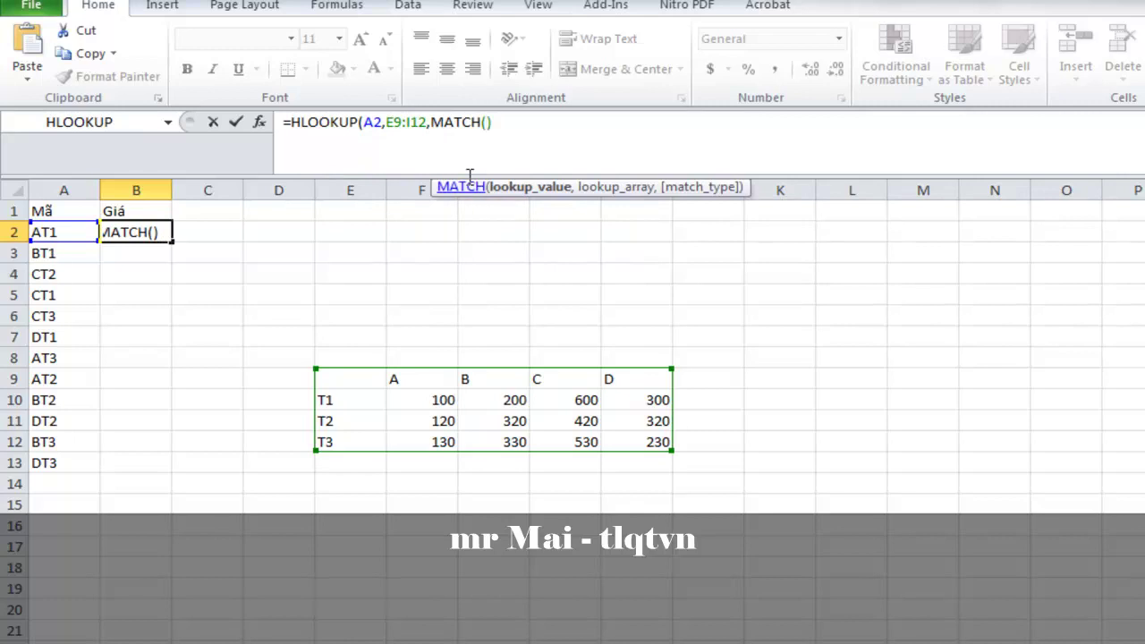
{"action": "left_click", "coordinate": [260, 122]}
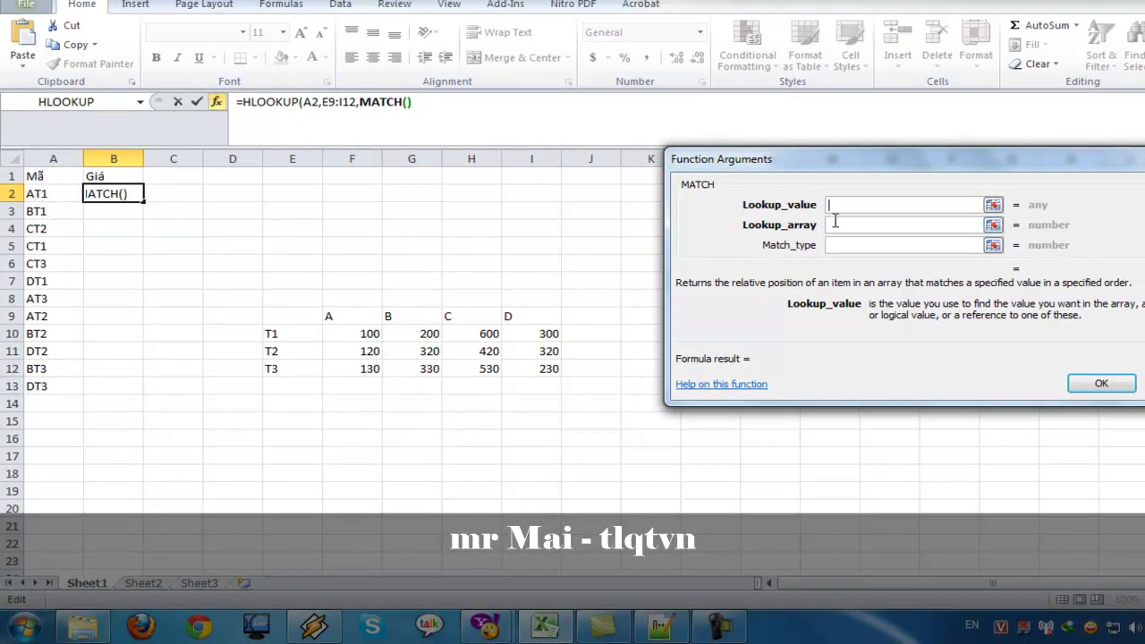
Give MATCH the lookup value RIGHT(A2,2) and the lookup array E9:E12, then confirm.
{"action": "type", "text": "RIGHT("}
{"action": "left_click", "coordinate": [40, 194]}
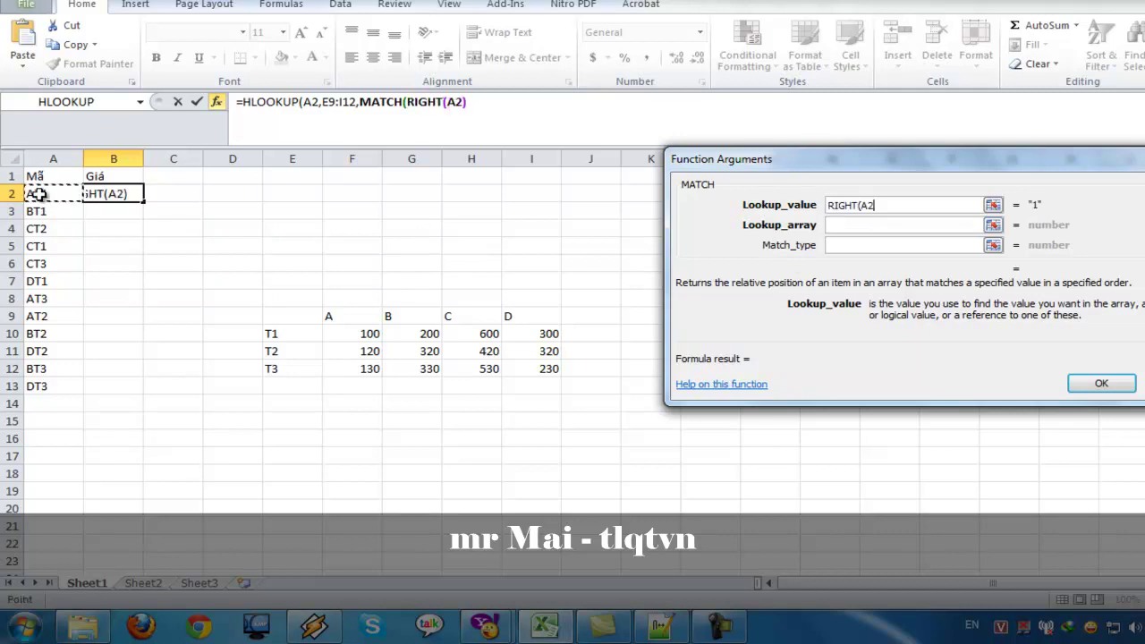
{"action": "type", "text": ",2)"}
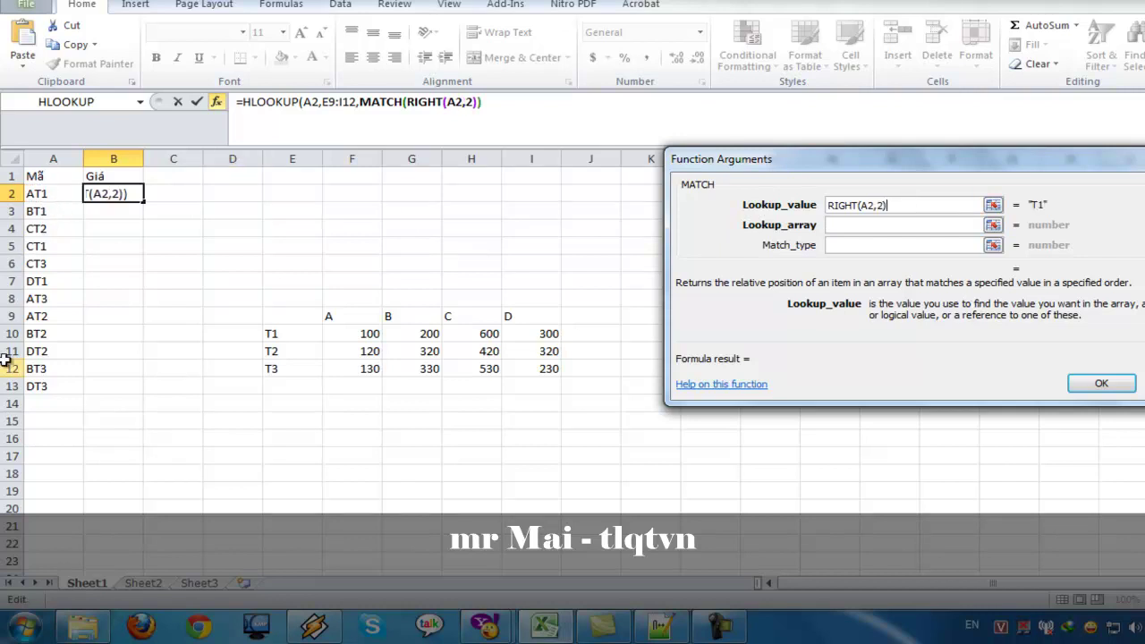
{"action": "left_click", "coordinate": [900, 227]}
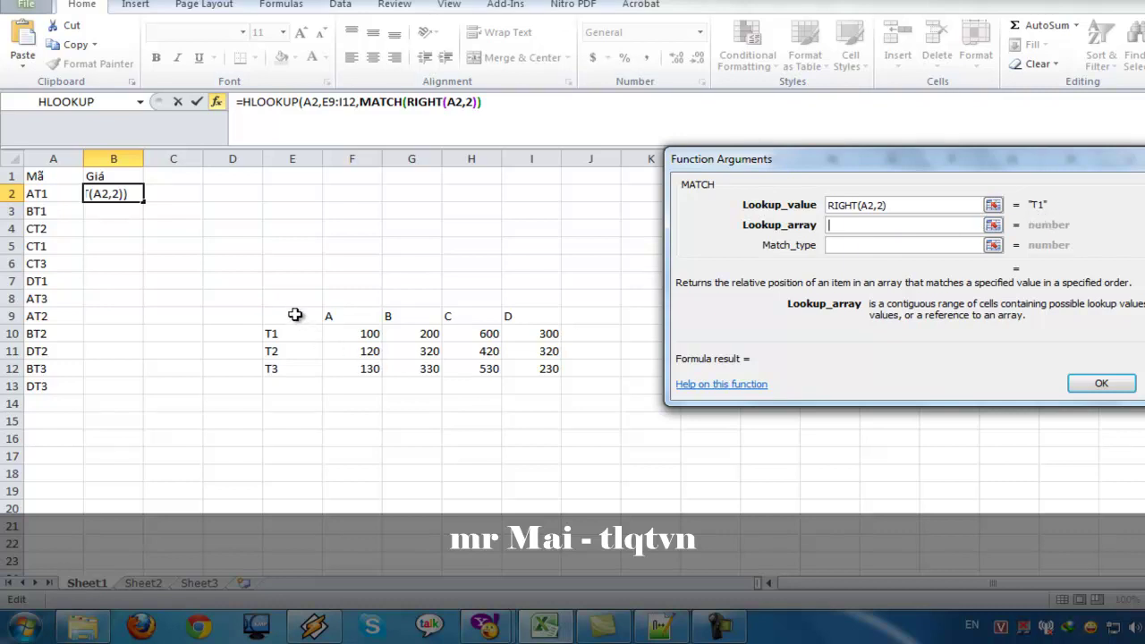
{"action": "left_click_drag", "start_coordinate": [295, 315], "coordinate": [288, 369]}
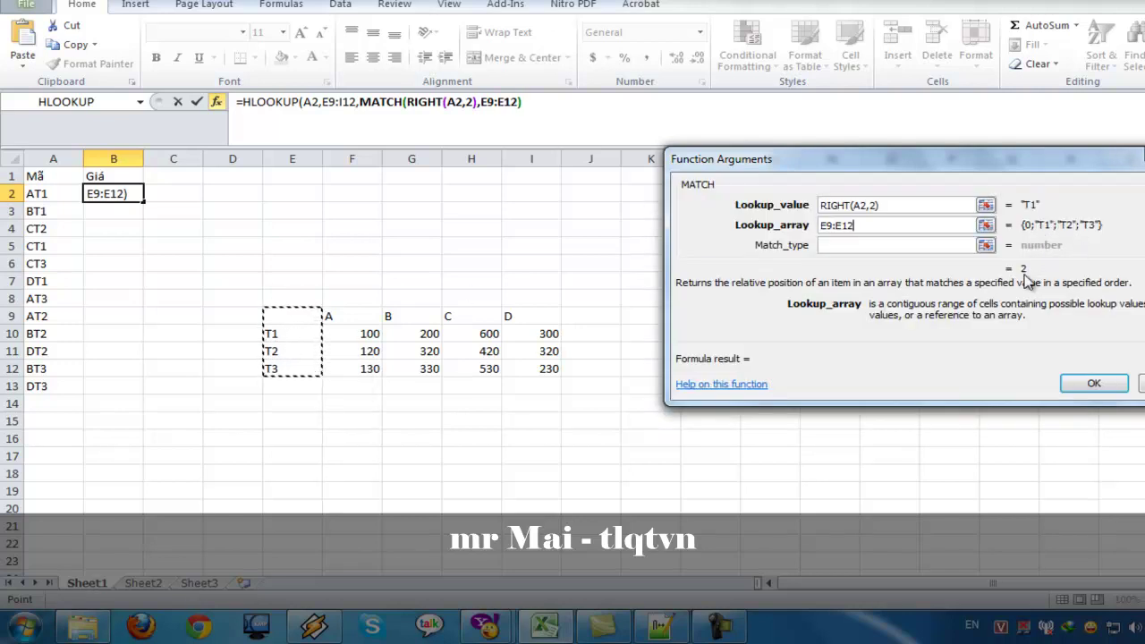
{"action": "key", "text": "F2"}
{"action": "left_click", "coordinate": [1094, 384]}
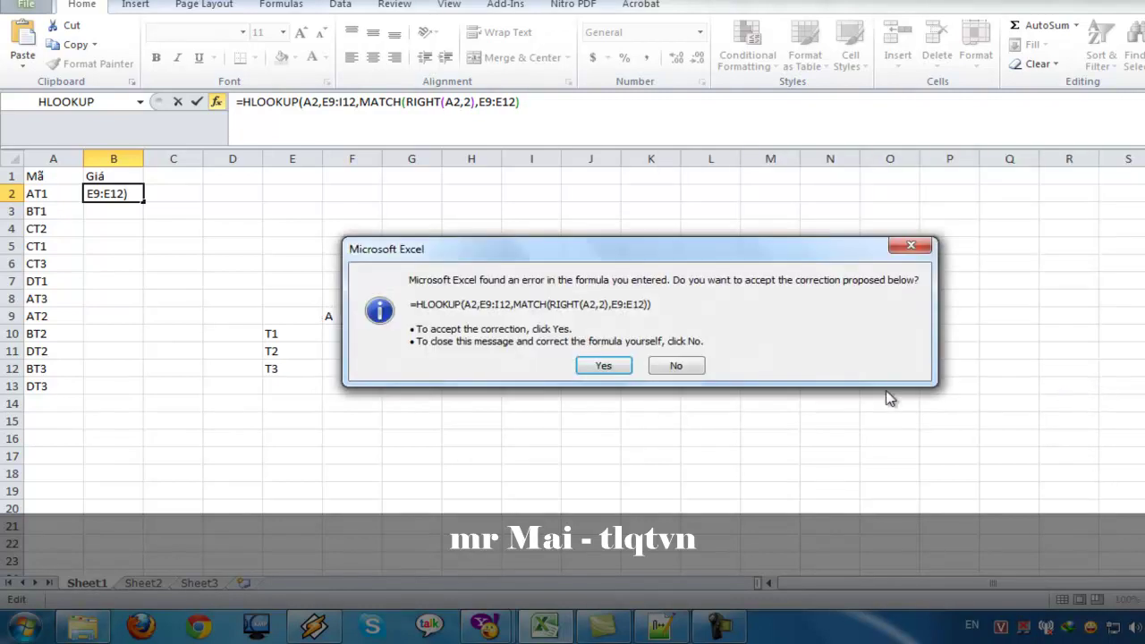
Accept the corrected formula and lock its ranges as E$9:I$12 and E$9:E$12 in B2.
{"action": "left_click", "coordinate": [605, 367]}
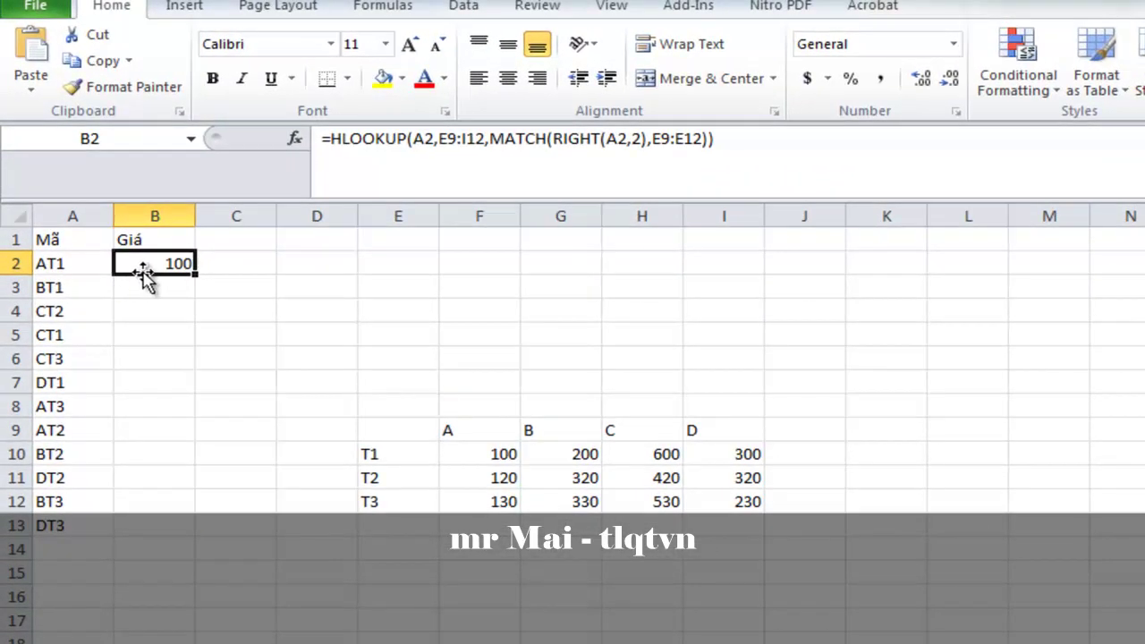
{"action": "left_click", "coordinate": [420, 140]}
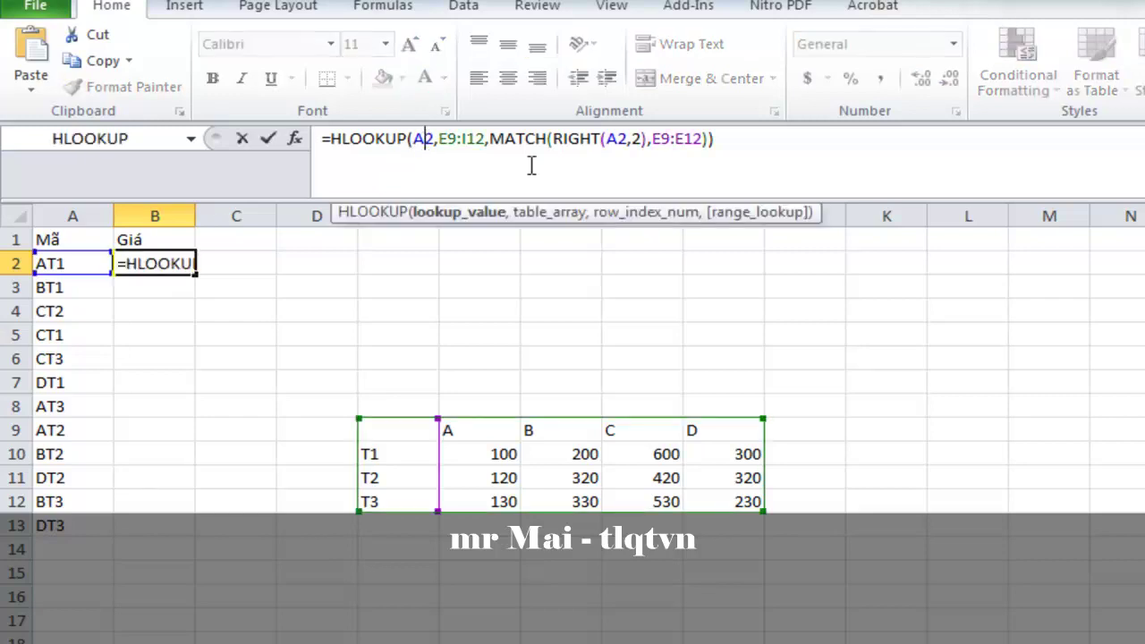
{"action": "left_click", "coordinate": [449, 141]}
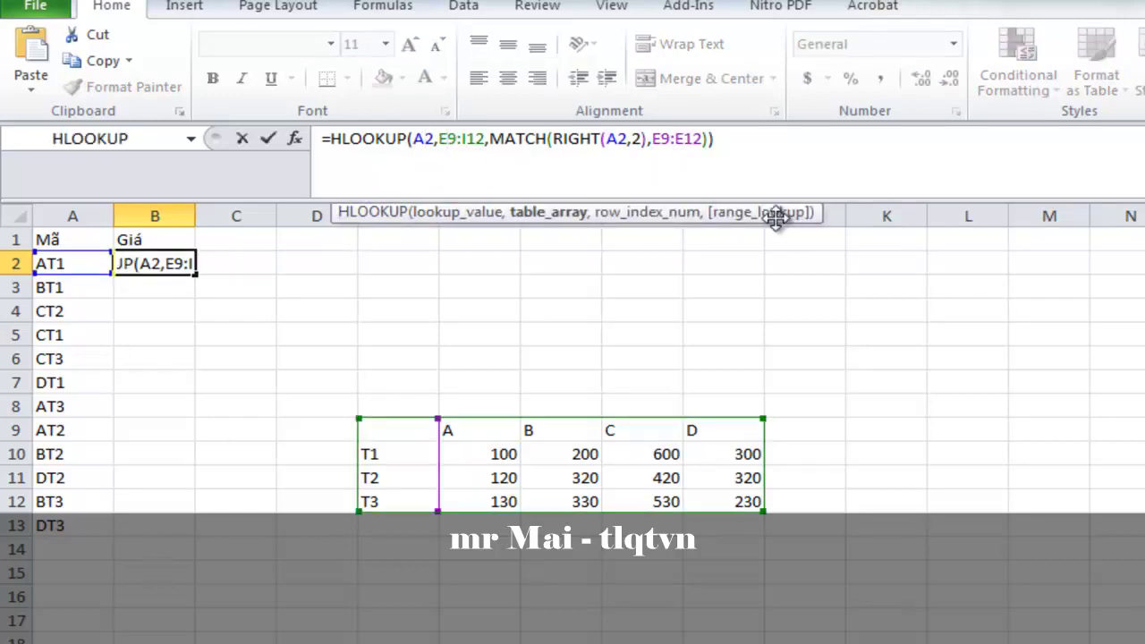
{"action": "type", "text": "$9:I"}
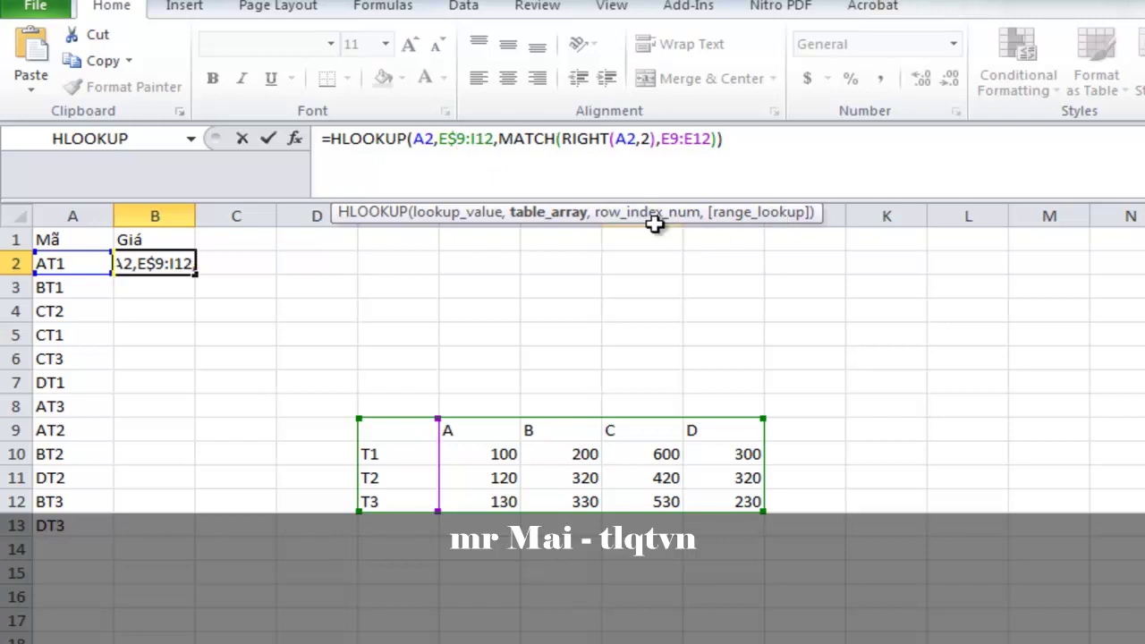
{"action": "type", "text": "$"}
{"action": "left_click", "coordinate": [679, 139]}
{"action": "type", "text": "$"}
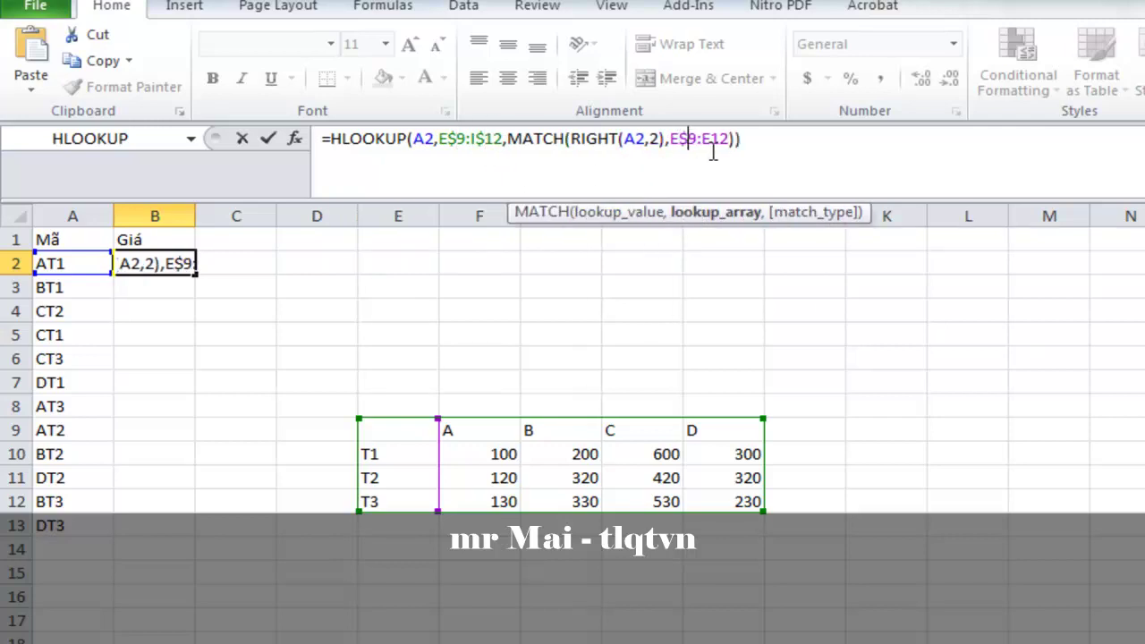
{"action": "left_click", "coordinate": [713, 140]}
{"action": "type", "text": "$"}
{"action": "key", "text": "Return"}
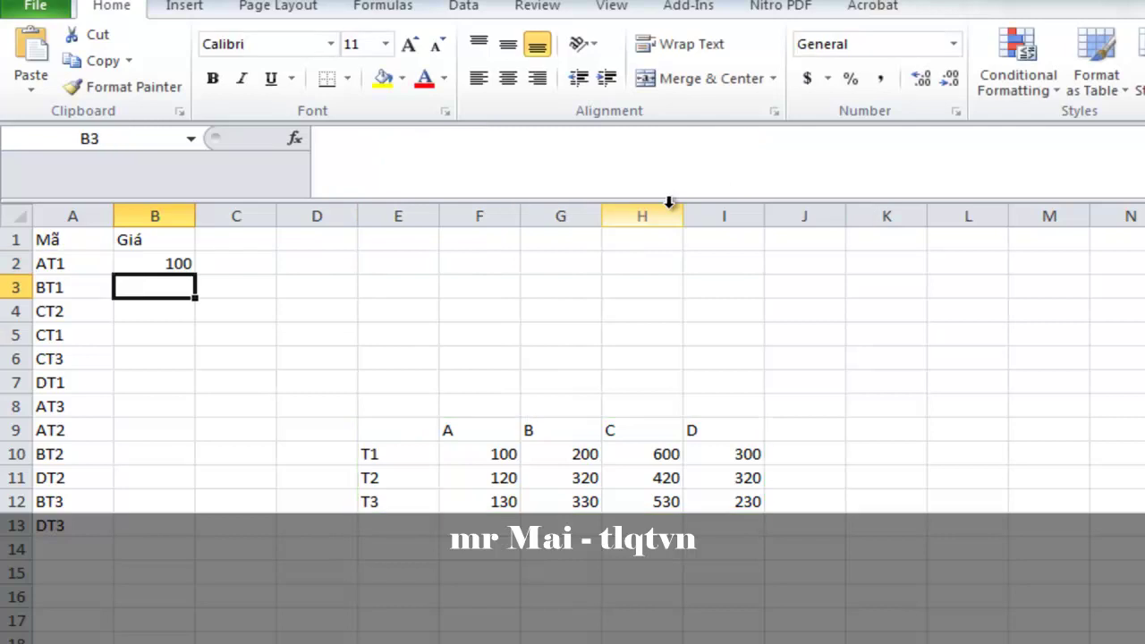
Fill B2's price formula down through B13, then reselect B2 to check it.
{"action": "left_click", "coordinate": [179, 264]}
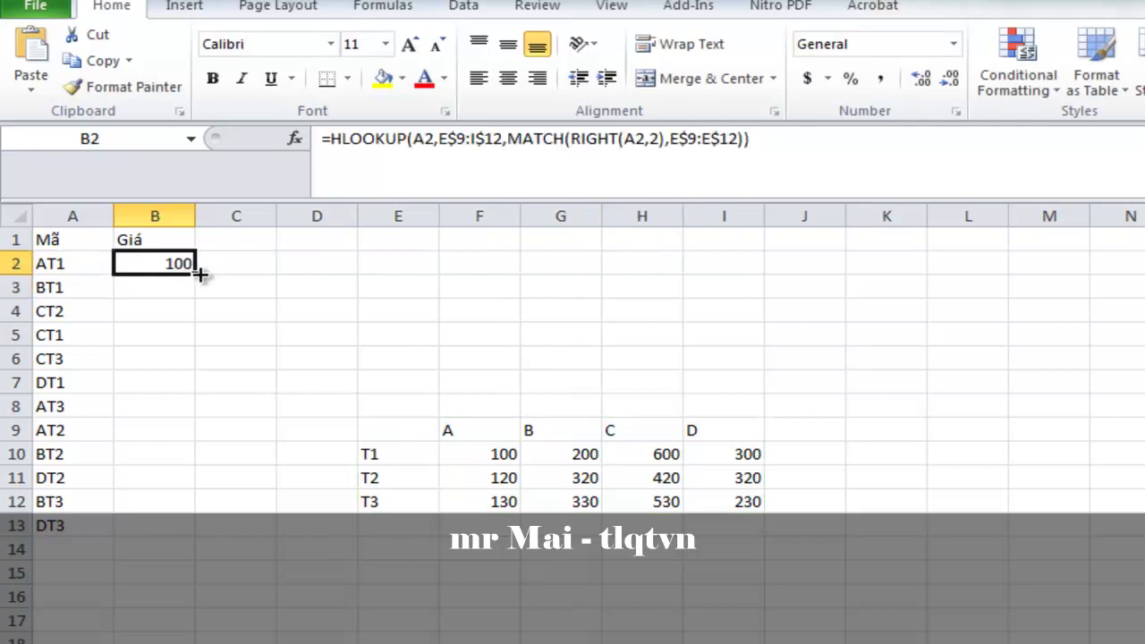
{"action": "left_click_drag", "start_coordinate": [200, 275], "coordinate": [190, 289]}
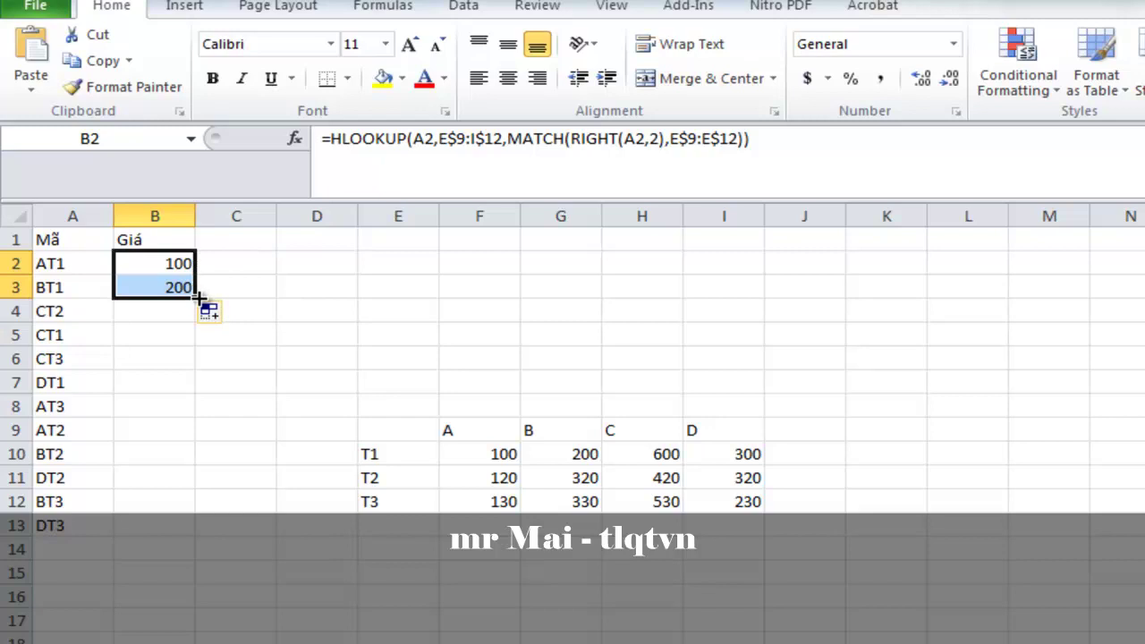
{"action": "left_click_drag", "start_coordinate": [199, 297], "coordinate": [193, 320]}
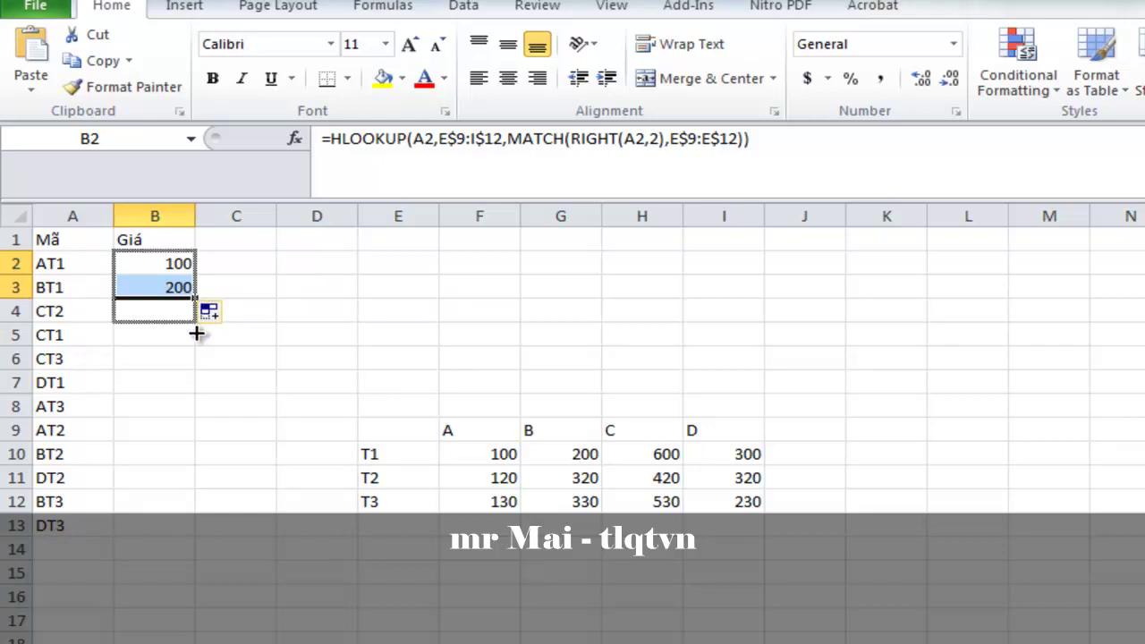
{"action": "left_click_drag", "start_coordinate": [195, 332], "coordinate": [194, 327]}
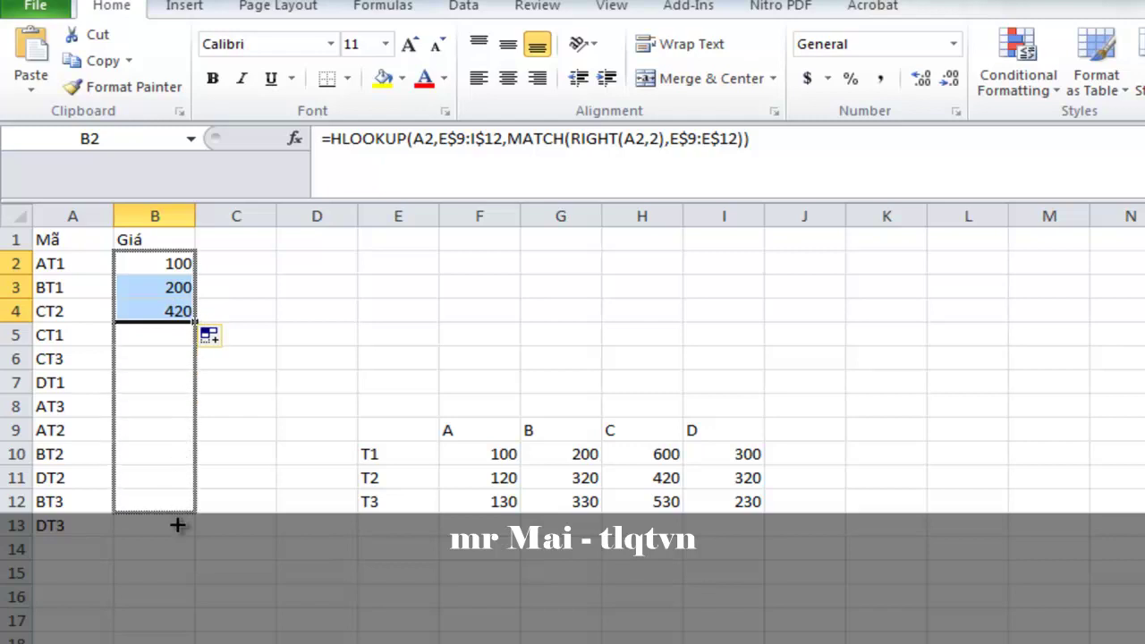
{"action": "left_click_drag", "start_coordinate": [195, 321], "coordinate": [176, 525]}
{"action": "left_click", "coordinate": [619, 594]}
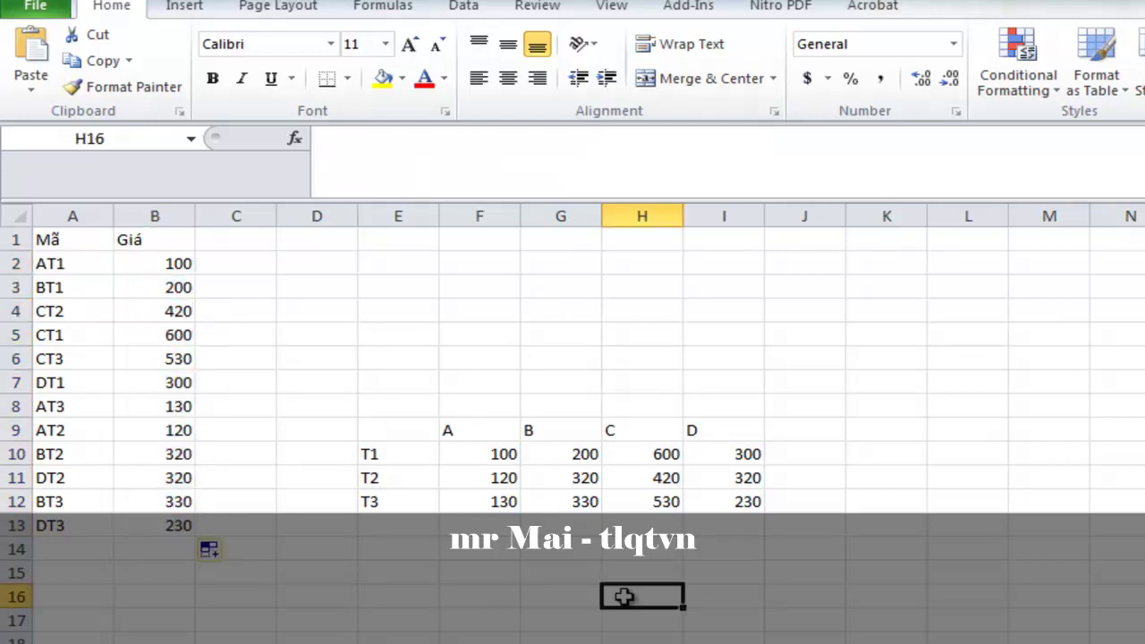
{"action": "left_click", "coordinate": [192, 266]}
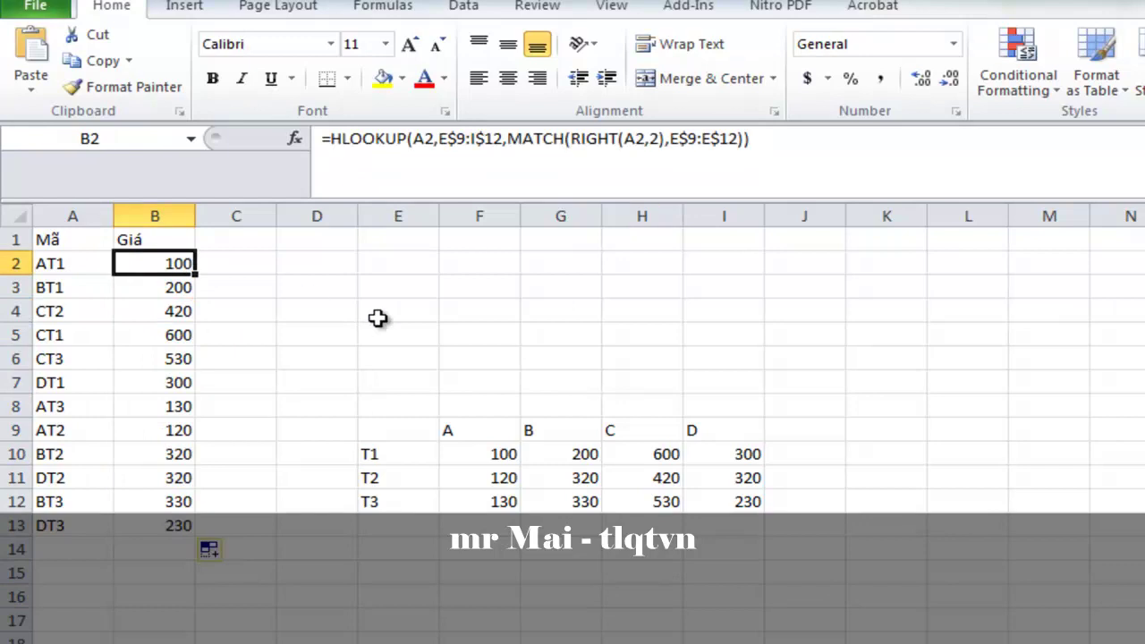